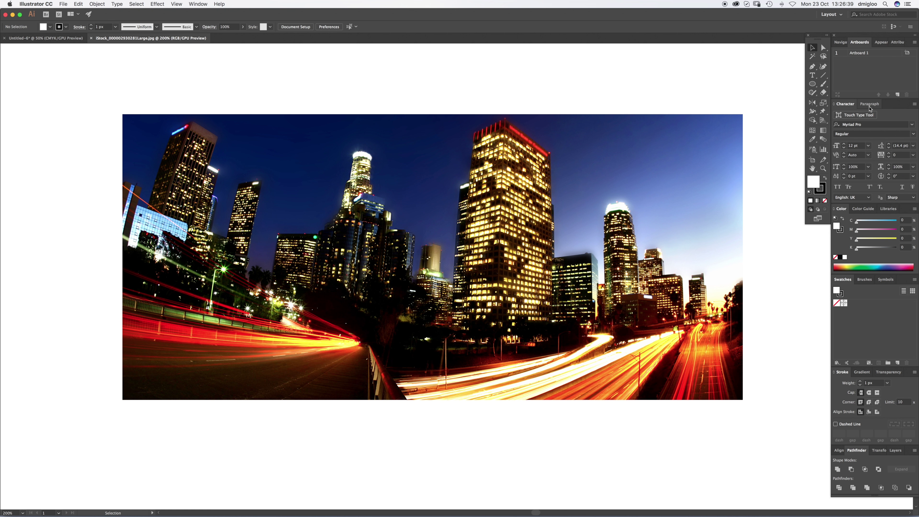
Close the iStock city-lights photo document without saving, leaving the blank Untitled-6 artboard.
left_click(424, 232)
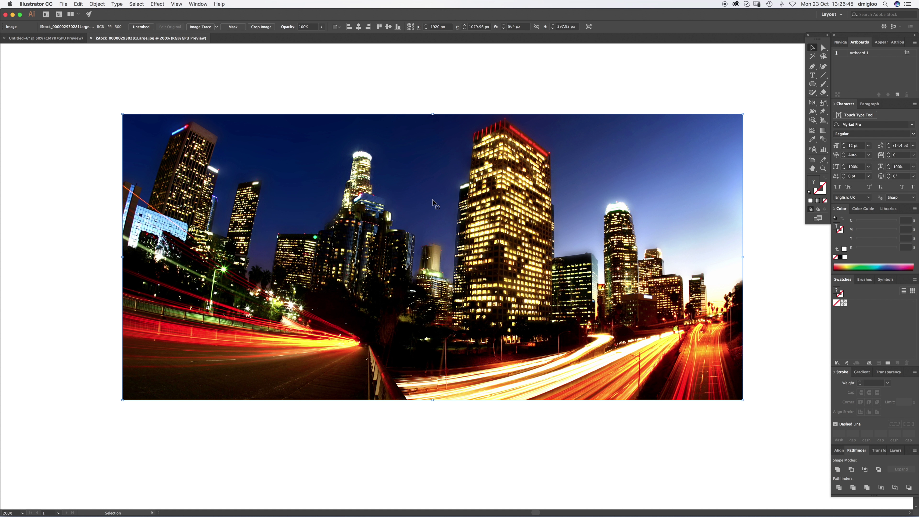
key("Up")
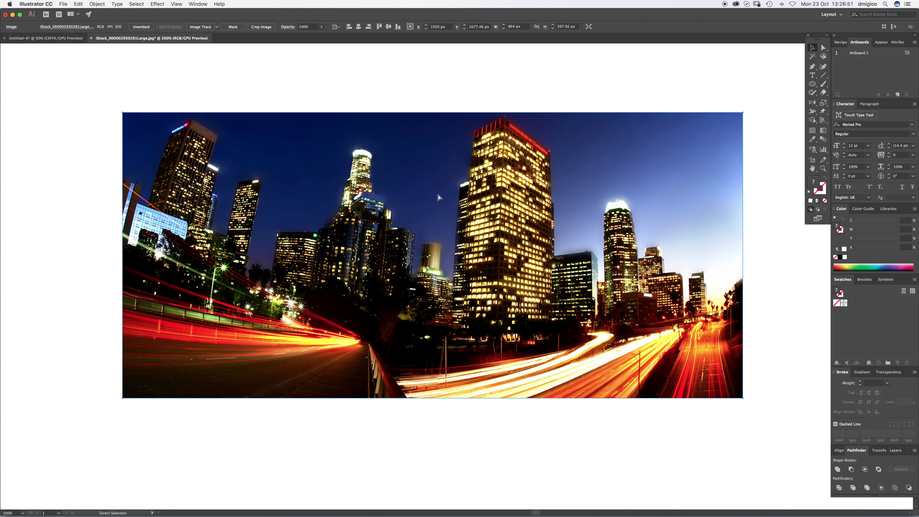
key("super+w")
left_click(463, 279)
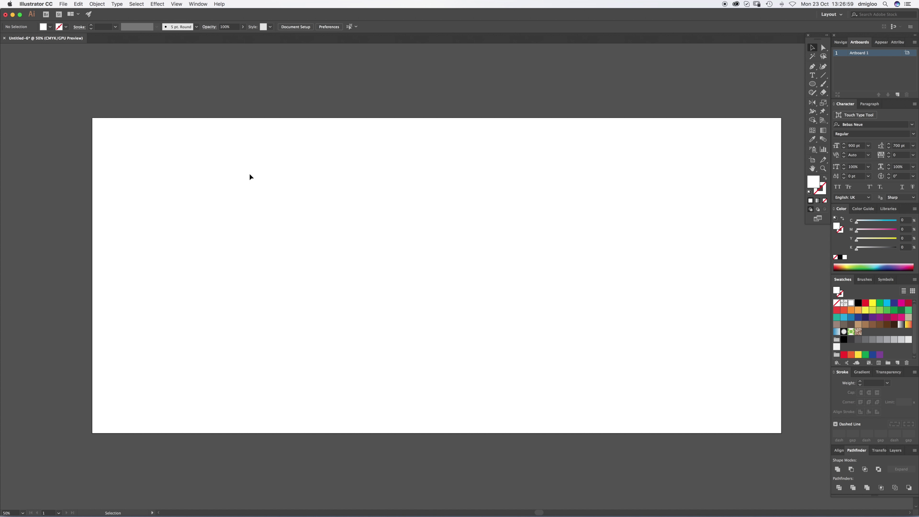
left_click(63, 5)
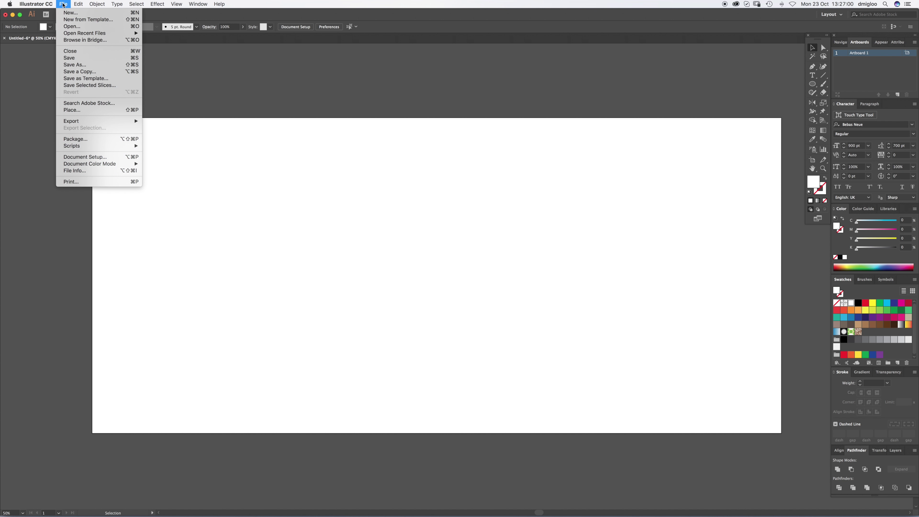
left_click(71, 14)
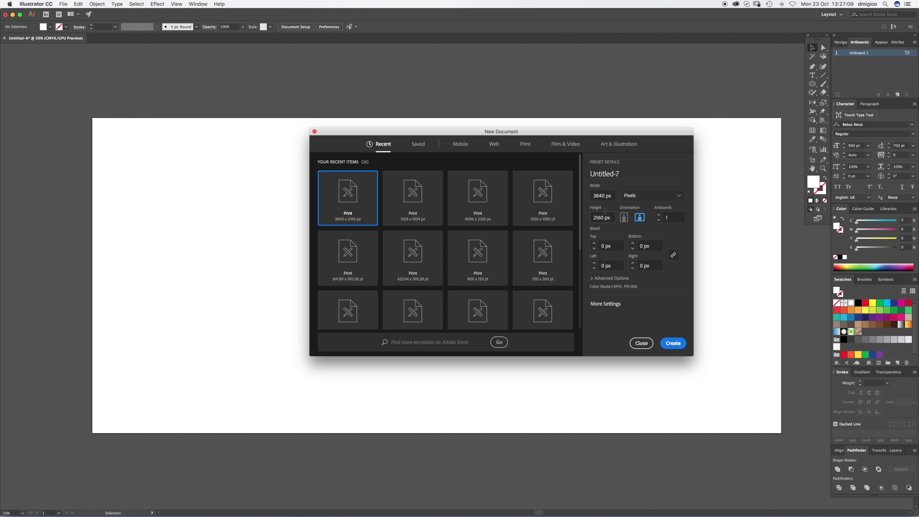
left_click(641, 343)
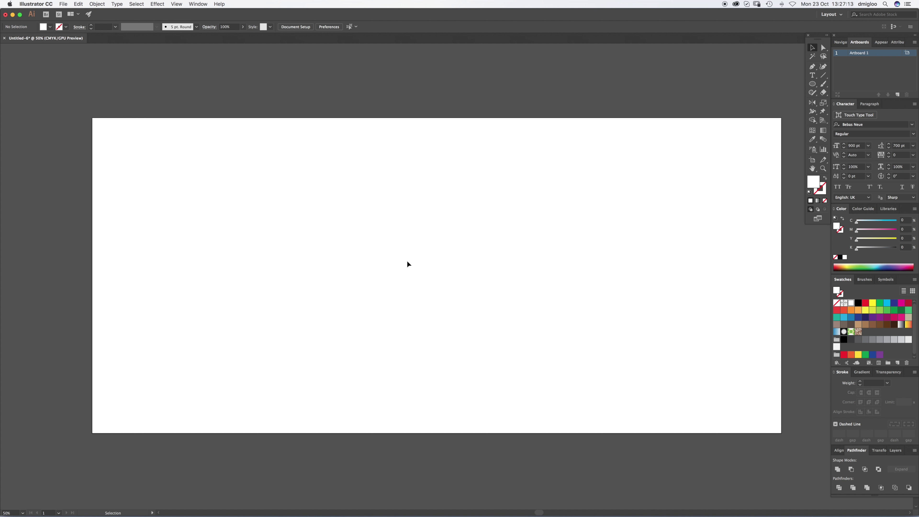
Paste the city-lights photo, align it left, and stretch it to 3840 px to fill the artboard.
key("super+v")
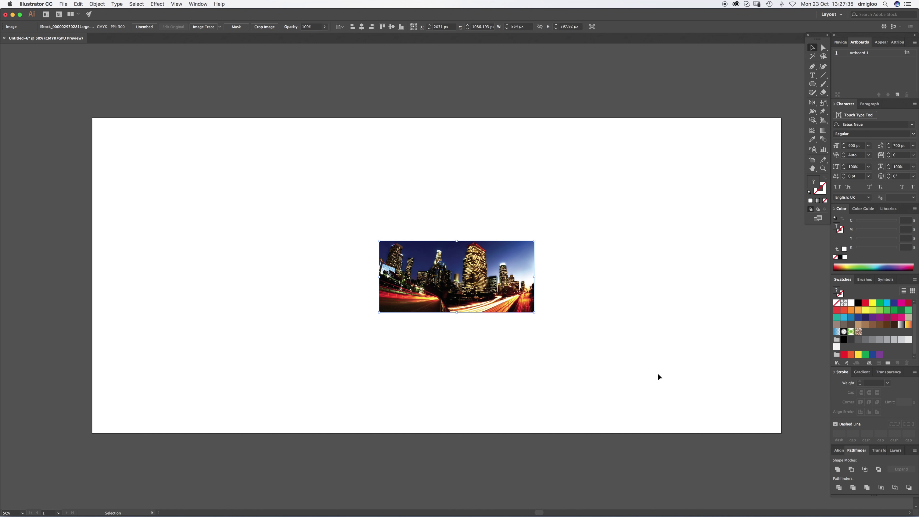
left_click(838, 449)
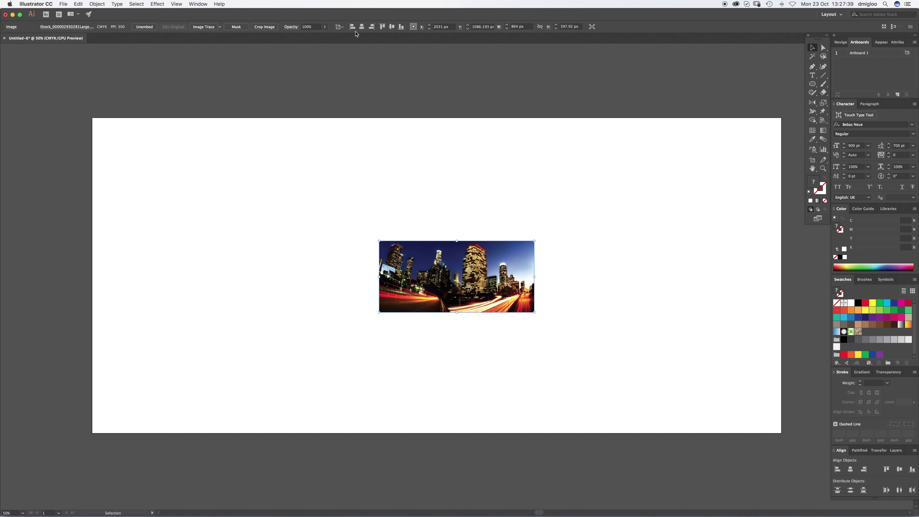
left_click(199, 4)
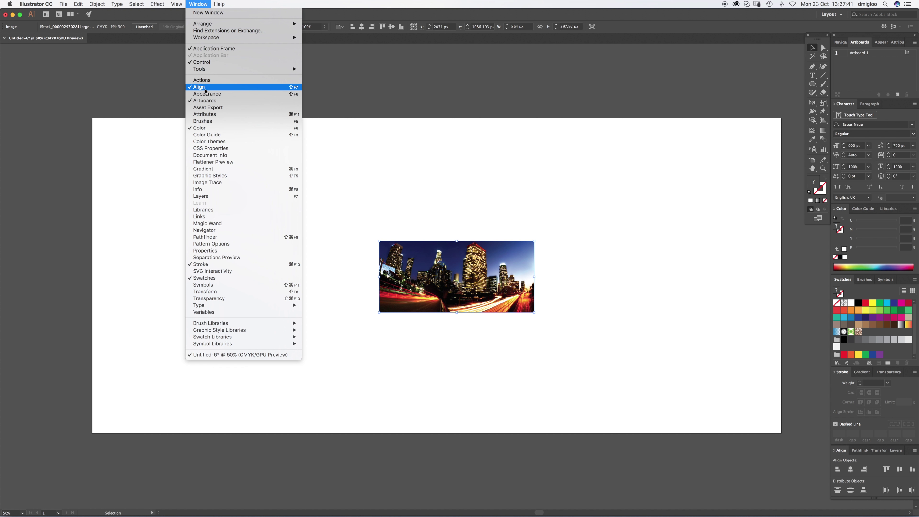
left_click(412, 167)
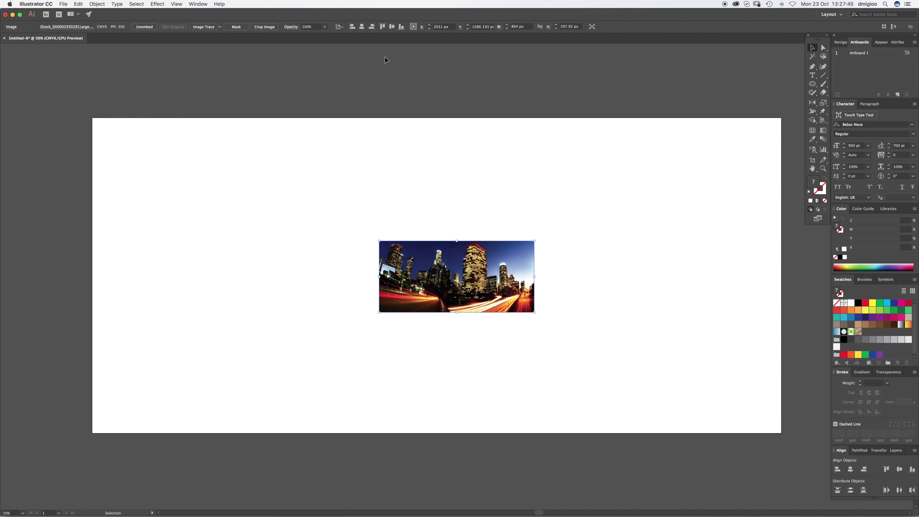
left_click(352, 28)
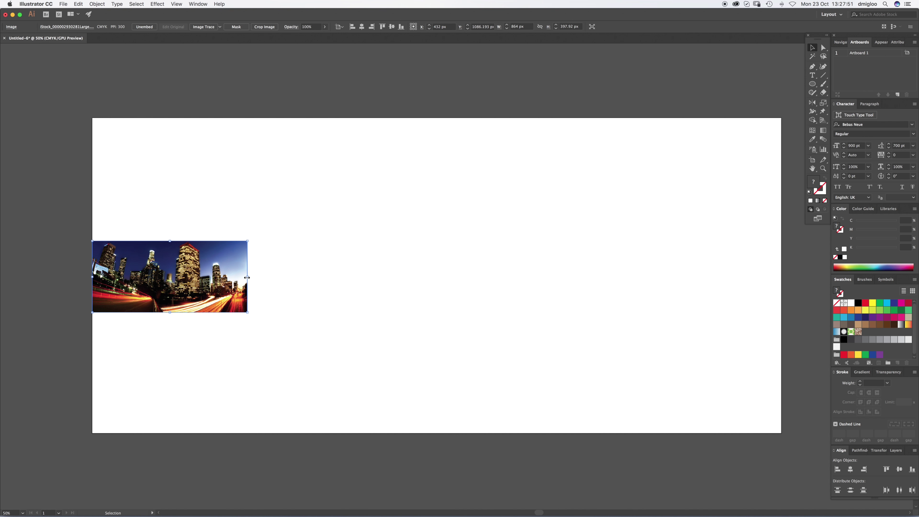
left_click_drag(247, 277, 783, 277)
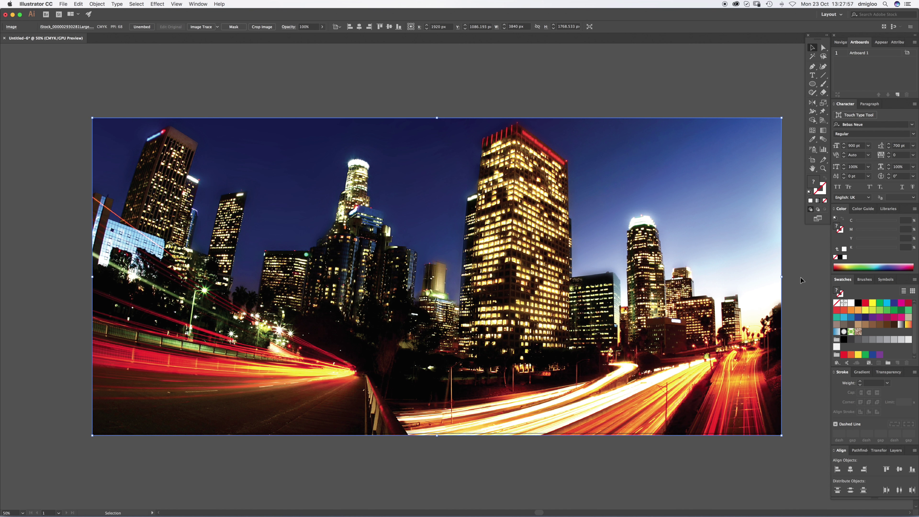
Type 'CLIPPING' and 'MASK' on two lines as large black Bebas Neue text above the artboard.
left_click(792, 268)
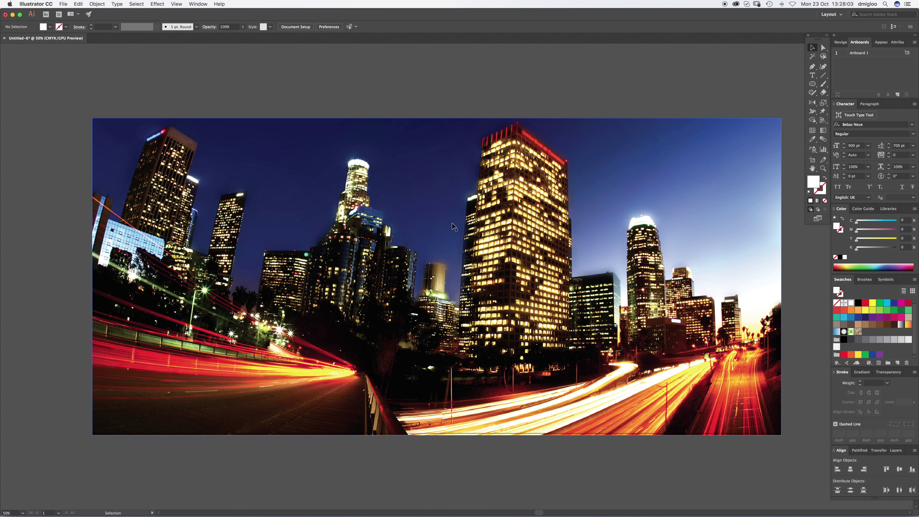
scroll(453, 226, "up", 5)
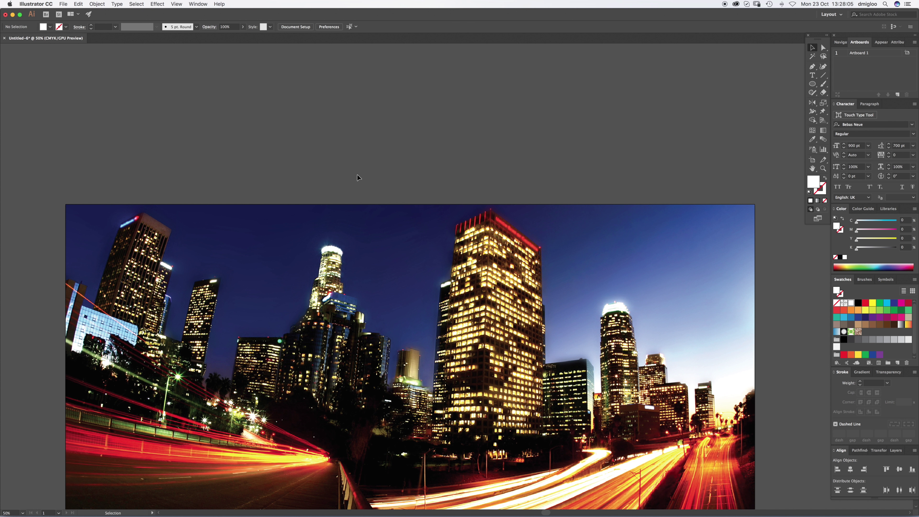
key("t")
left_click(343, 179)
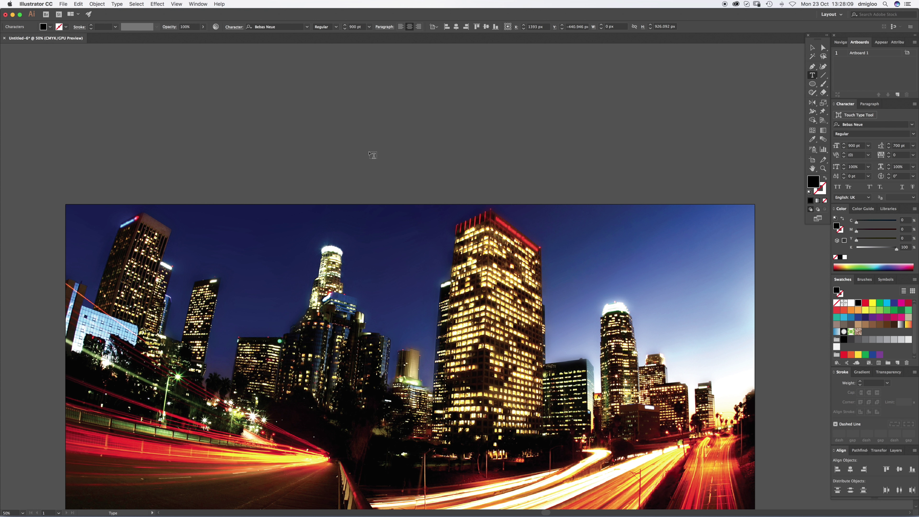
scroll(372, 155, "up", 5)
type("CL")
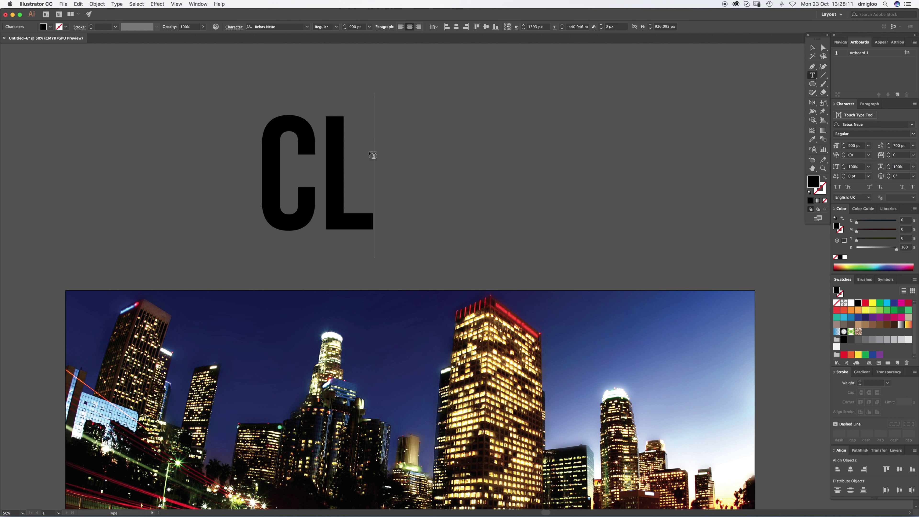
type("IPPING")
key("Return")
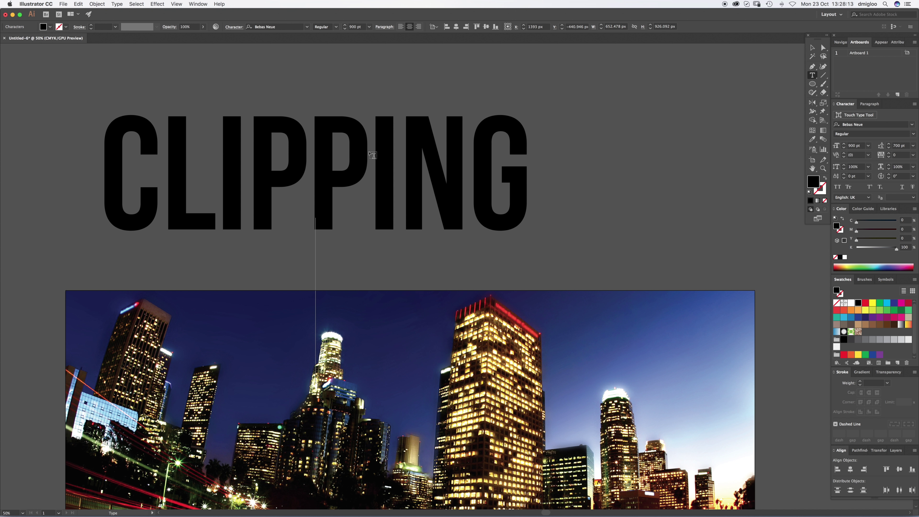
type("MASK")
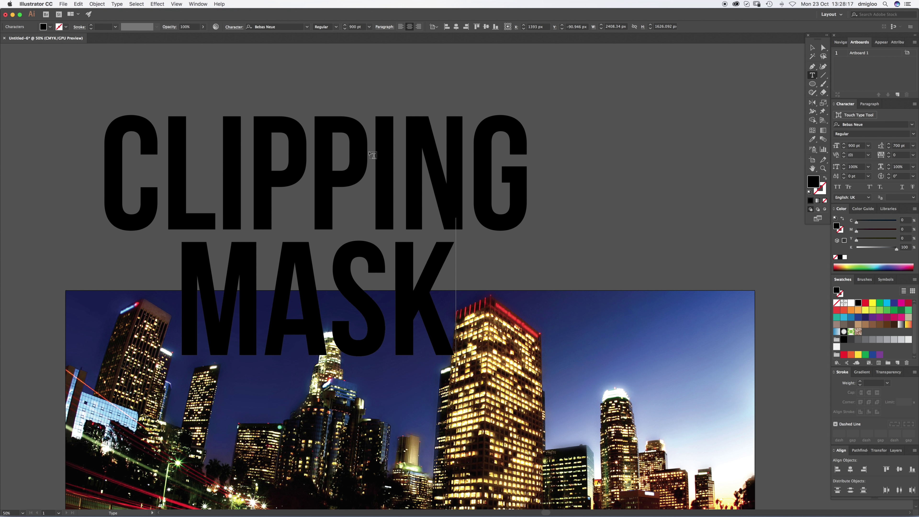
key("Escape")
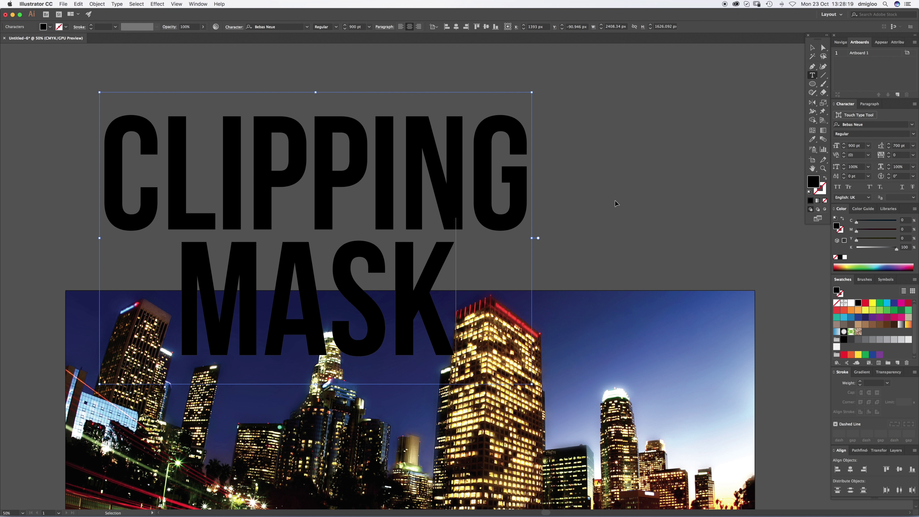
left_click(616, 203)
Drag the CLIPPING MASK text into position over the city-lights photo.
key("v")
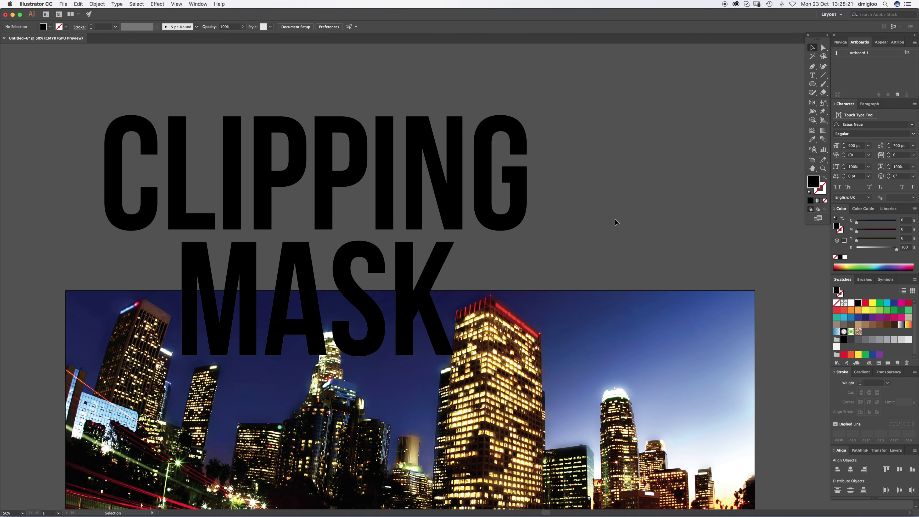
left_click_drag(498, 217, 559, 225)
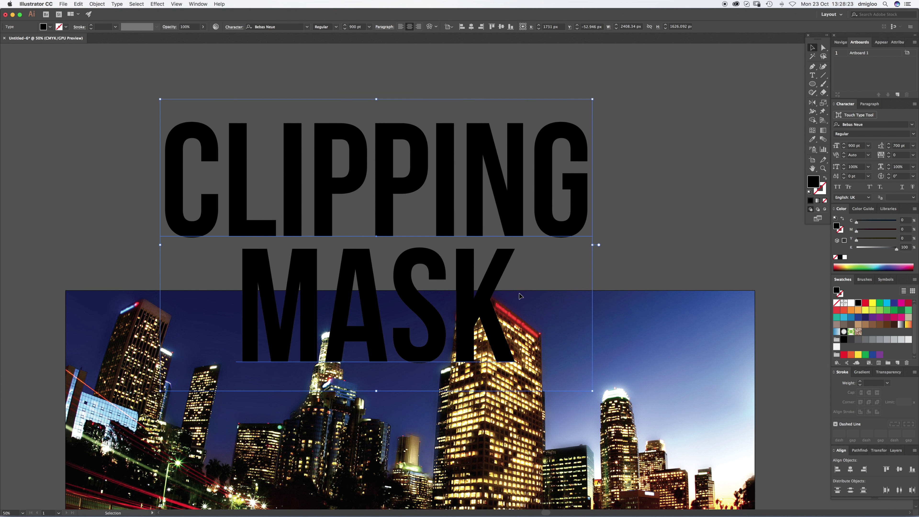
scroll(475, 156, "down", 8)
left_click_drag(475, 156, 479, 362)
mouse_move(380, 335)
left_mouse_down()
mouse_move(432, 340)
mouse_move(387, 340)
left_mouse_up()
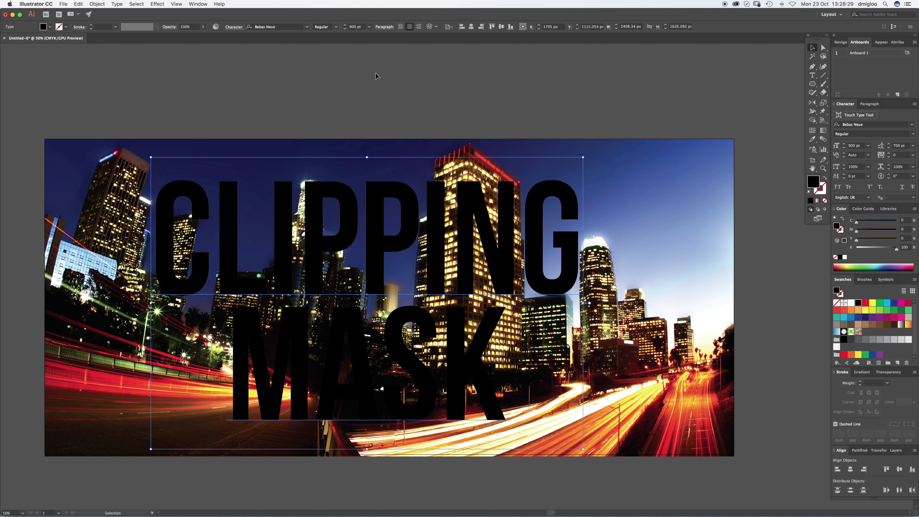
Centre the text horizontally and vertically on the artboard and change its fill to white.
left_click(471, 27)
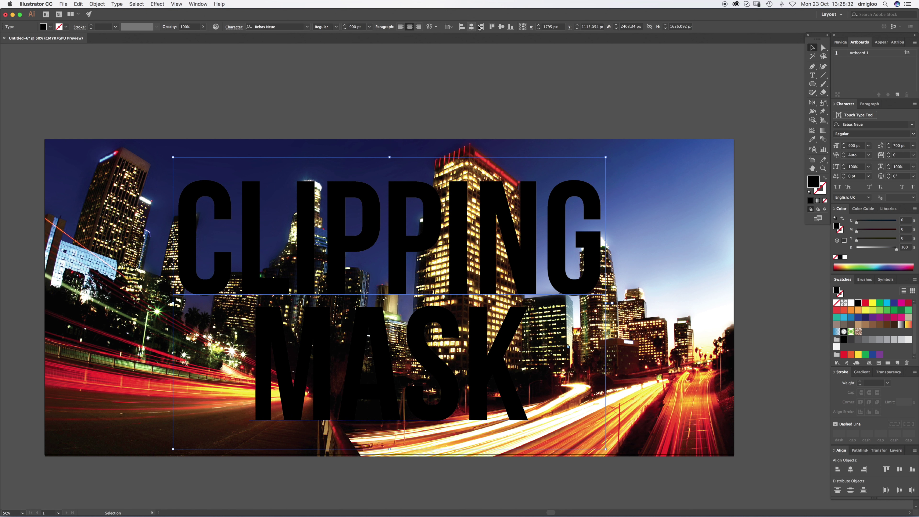
left_click(501, 27)
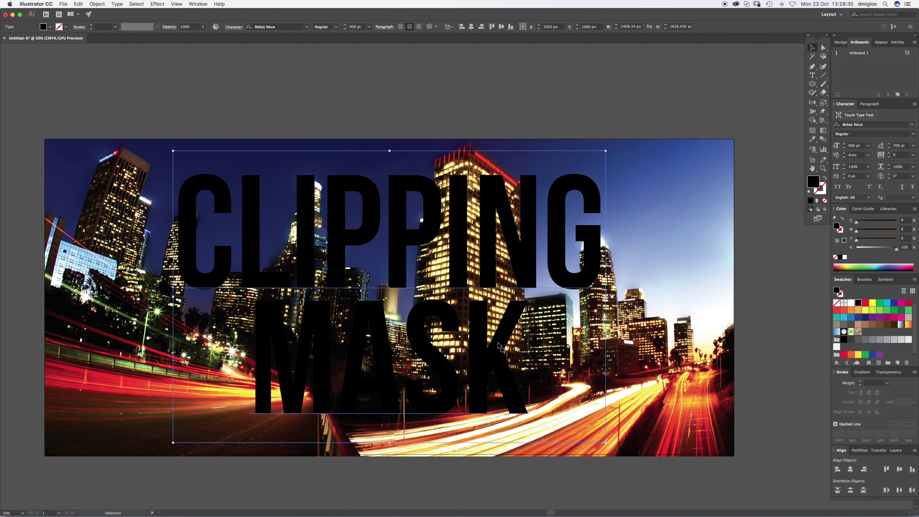
left_click(851, 303)
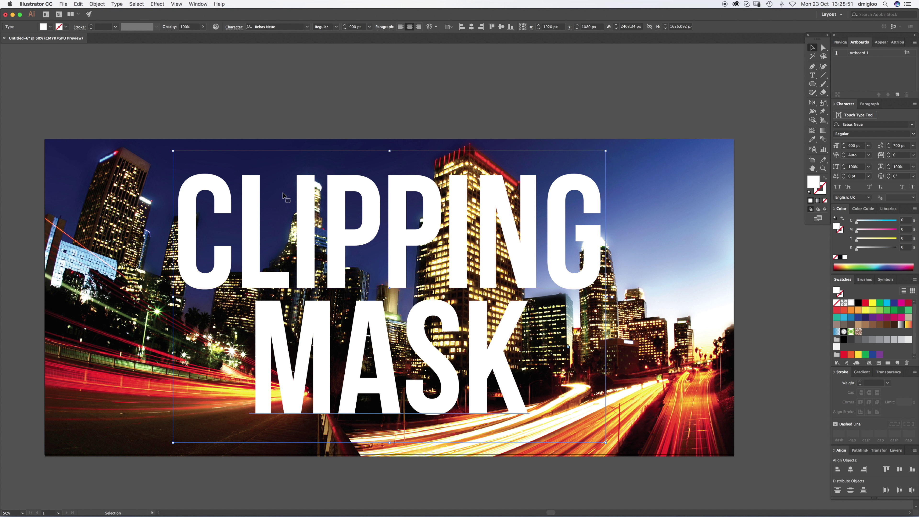
left_click(118, 4)
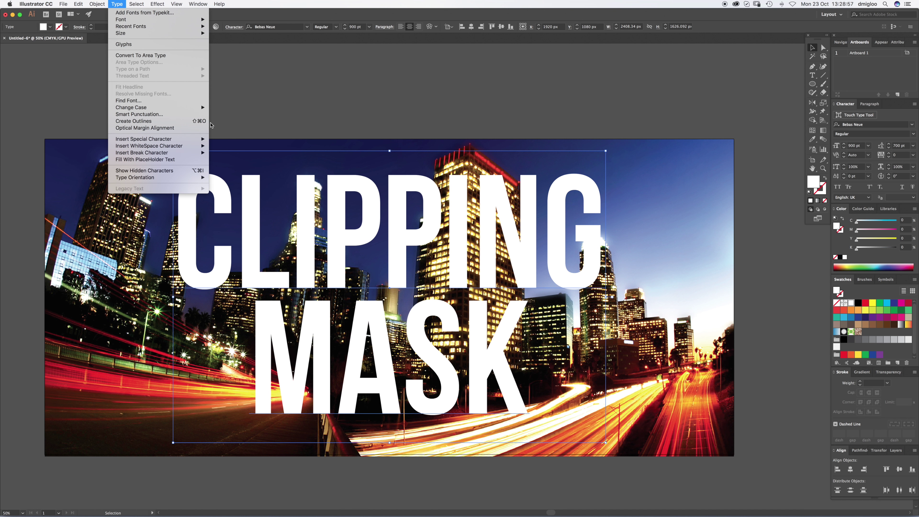
Create outlines from the CLIPPING MASK text and recentre the letters on the artboard.
left_click(417, 110)
key("shift+super+o")
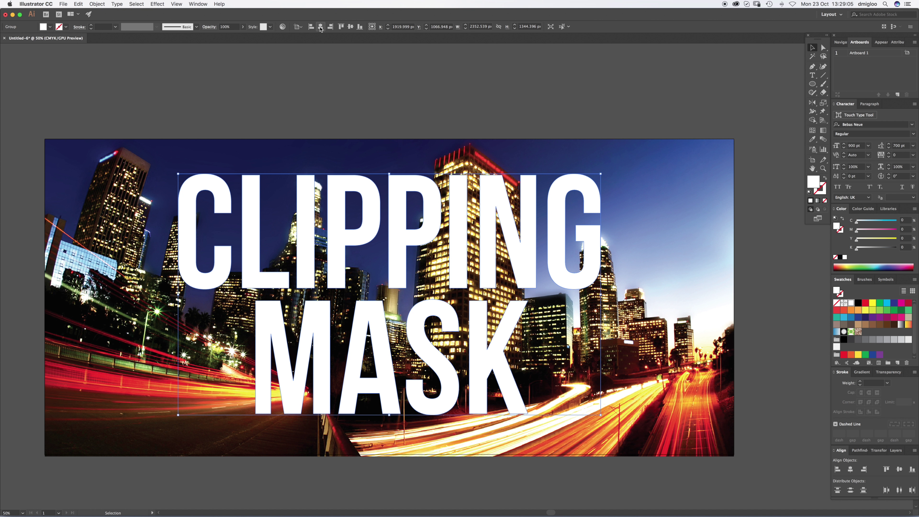
left_click(320, 26)
left_click(351, 27)
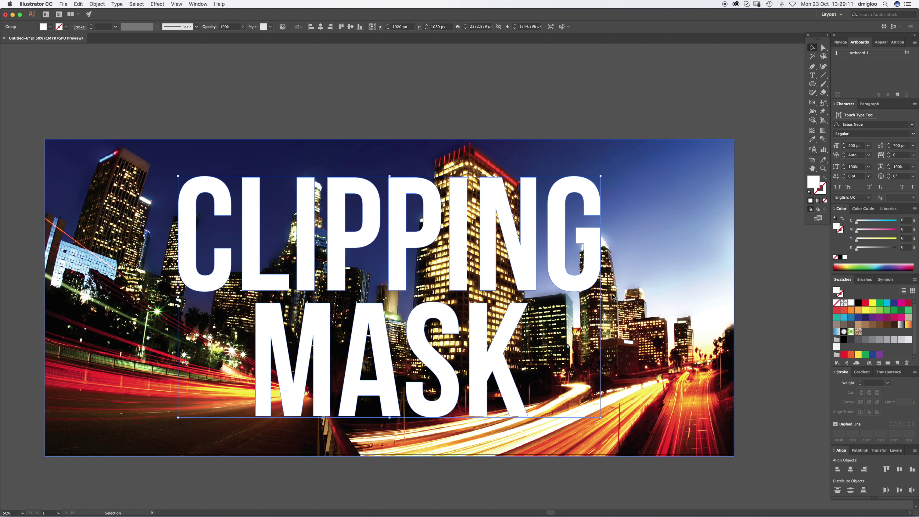
Scale the outlined lettering from its centre to 2790 × 1594.389 px and reselect it.
left_click_drag(601, 298, 640, 277)
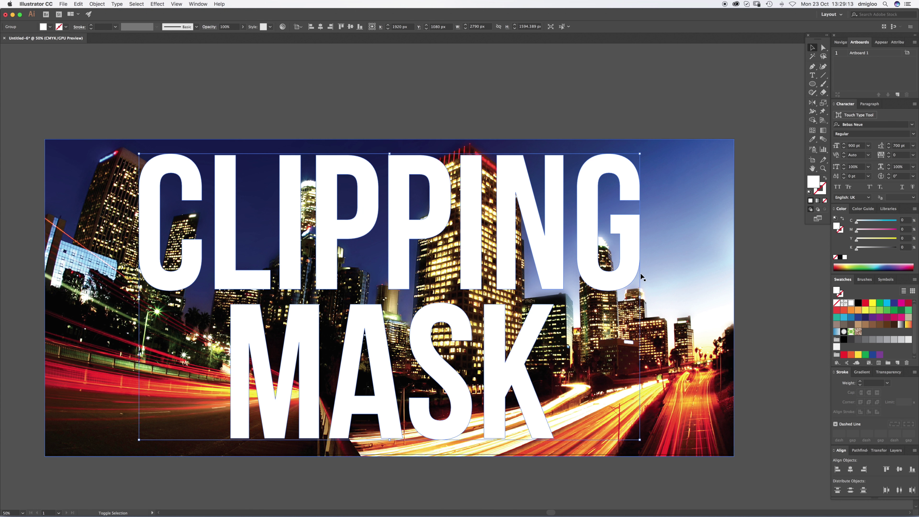
left_click(473, 123)
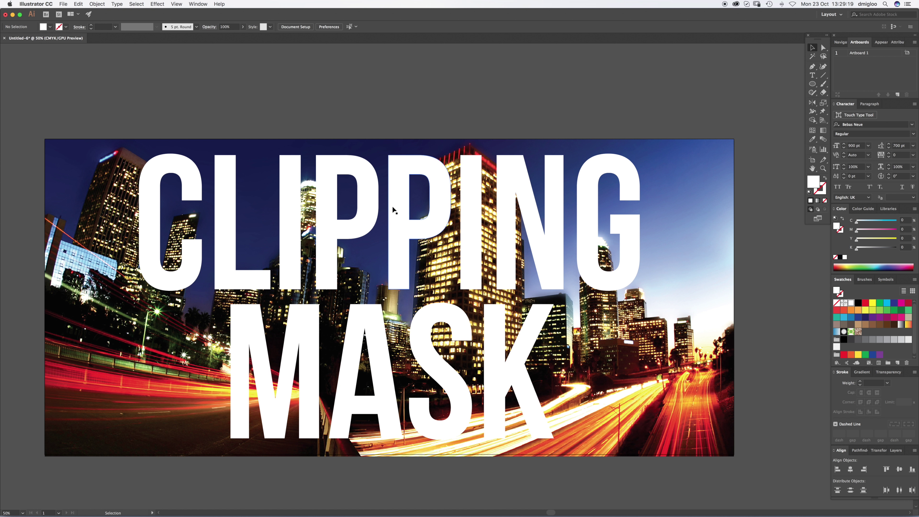
left_click(397, 242)
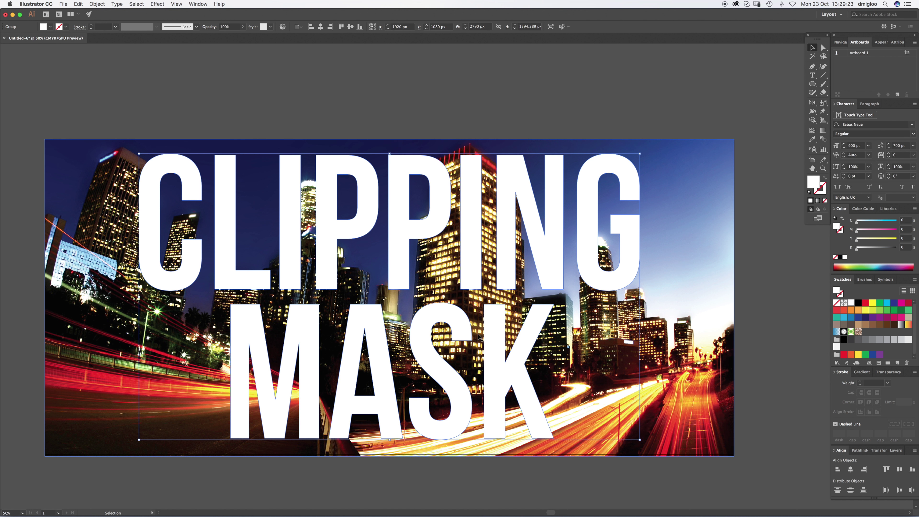
Join the outlined letters into one compound path with Object > Compound Path > Make.
left_click(99, 4)
left_click(98, 5)
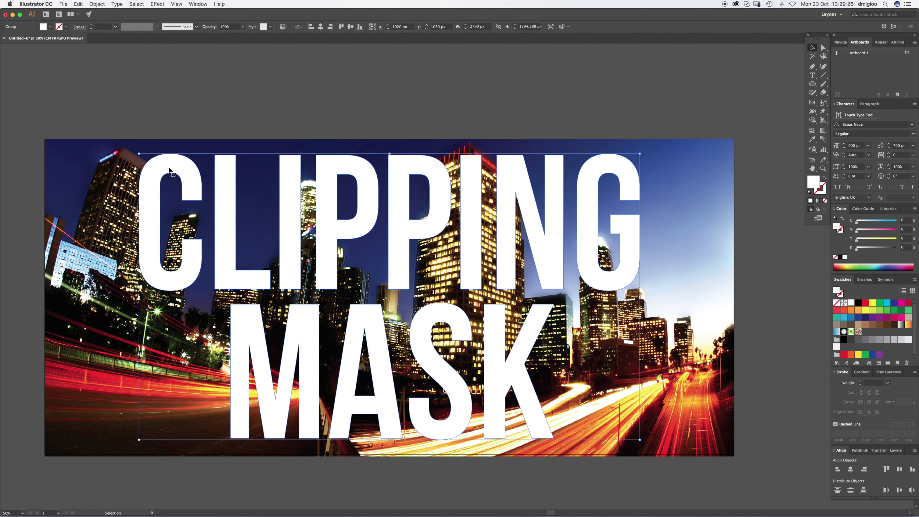
left_click(97, 4)
mouse_move(131, 239)
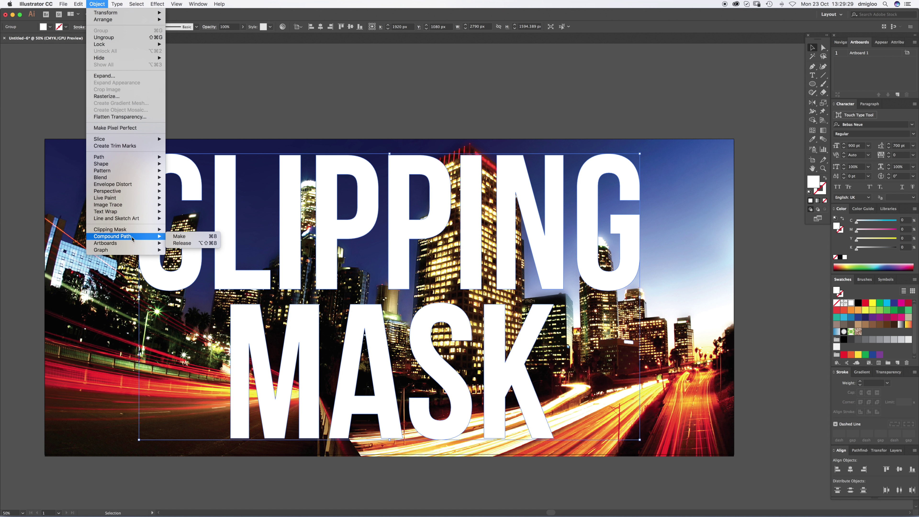
left_click(188, 239)
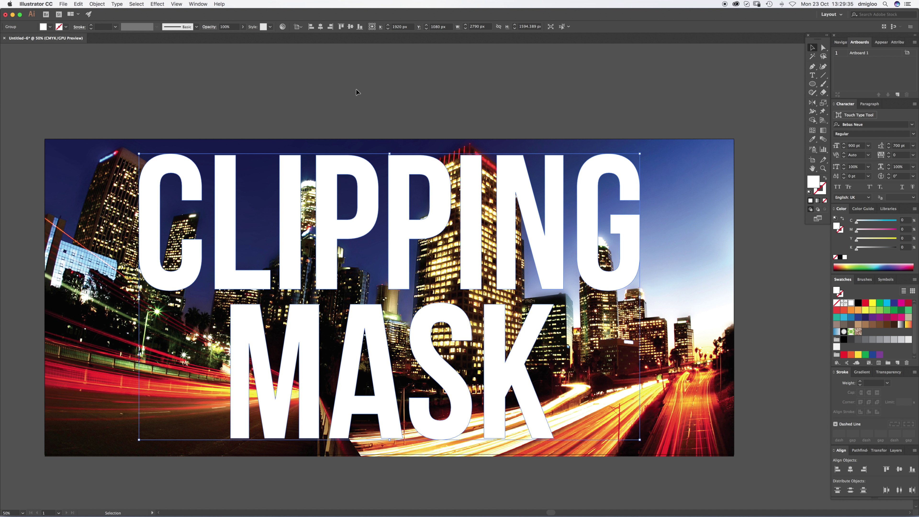
key("super+7")
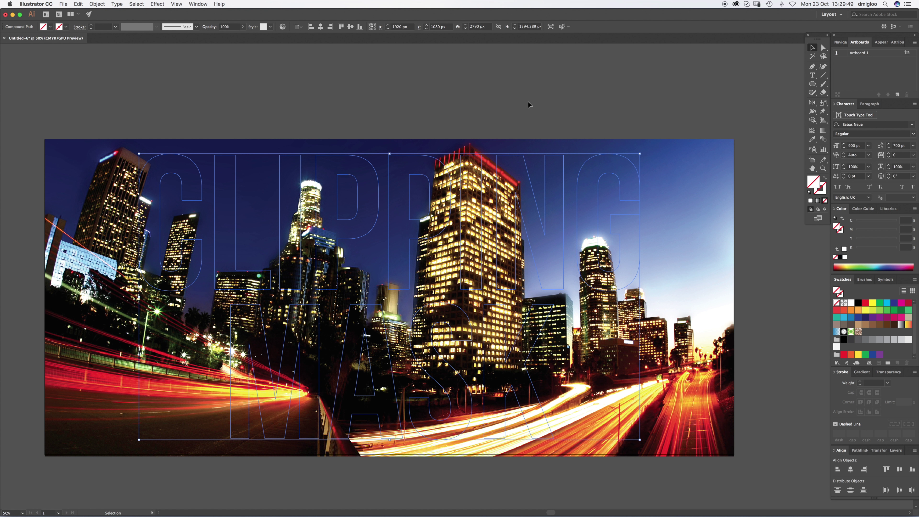
Select the photo and lettering together, apply Clipping Mask > Make (Cmd+7), then deselect.
left_click_drag(544, 86, 329, 302)
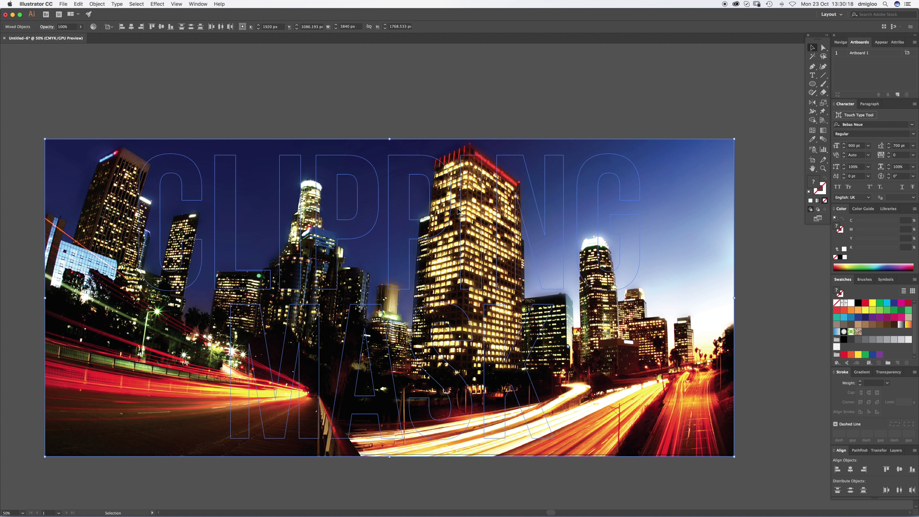
left_click(472, 121)
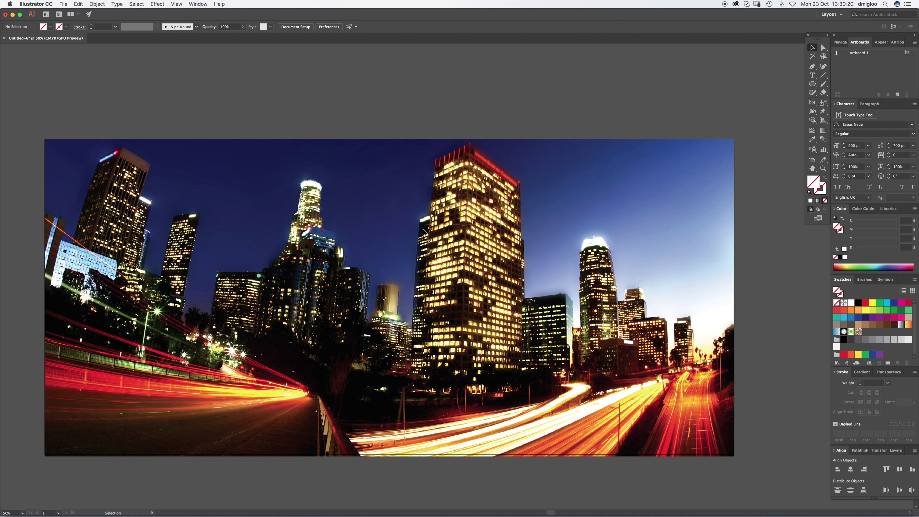
left_click_drag(424, 232, 429, 217)
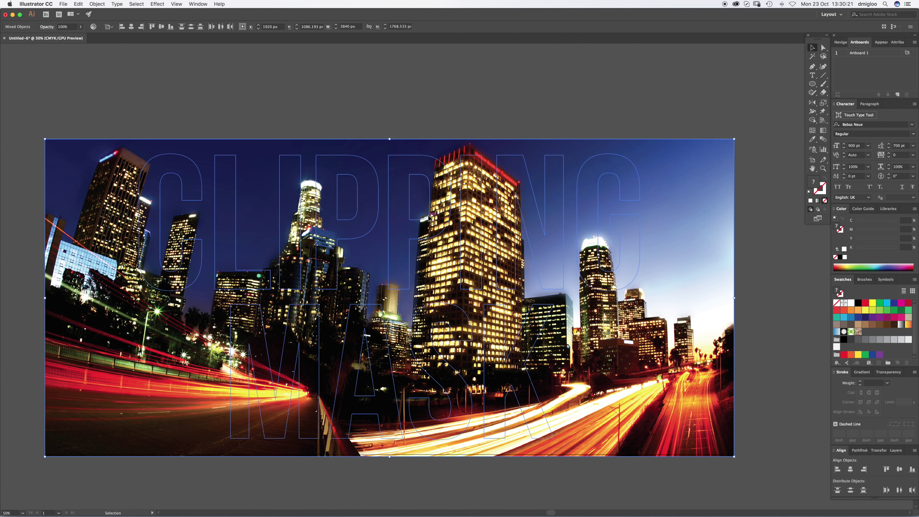
left_click(98, 5)
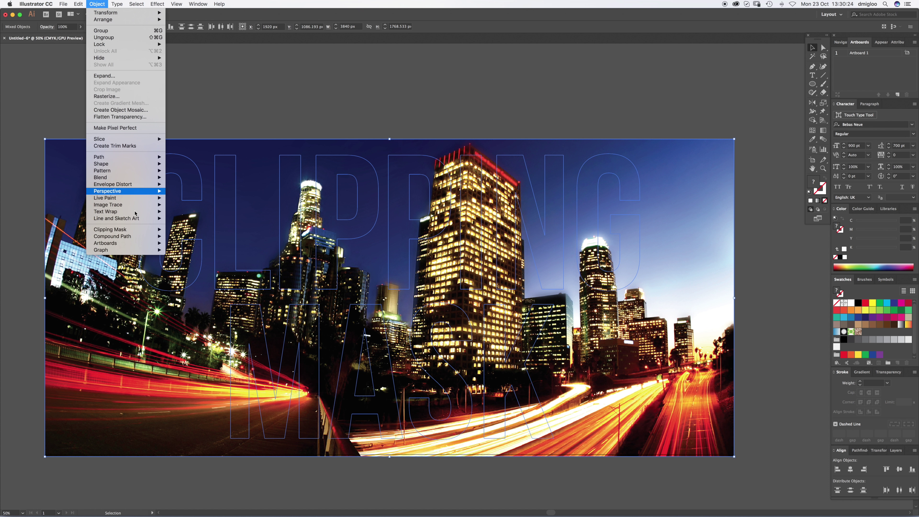
mouse_move(152, 229)
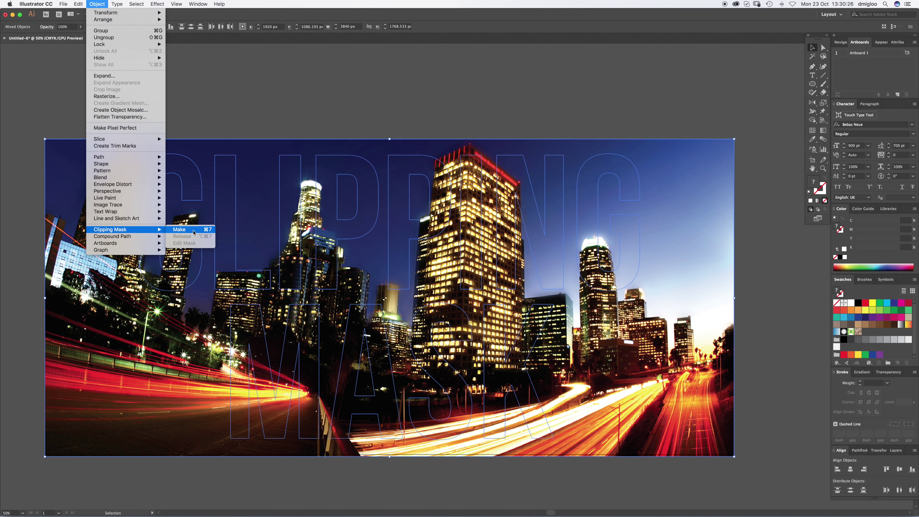
left_click(430, 128)
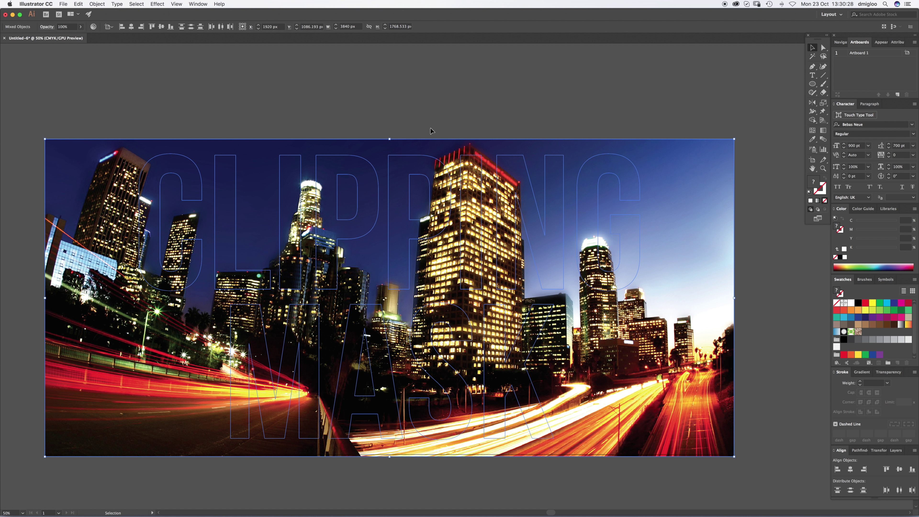
key("super+7")
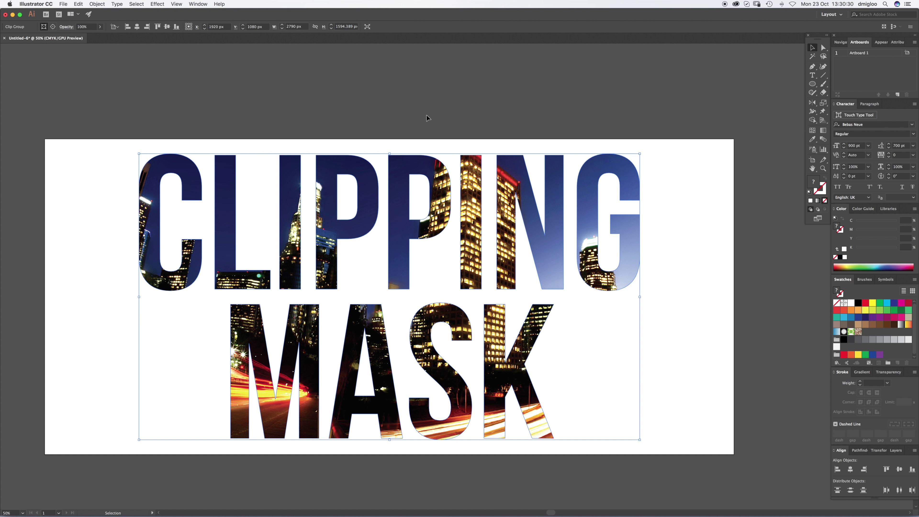
left_click(621, 128)
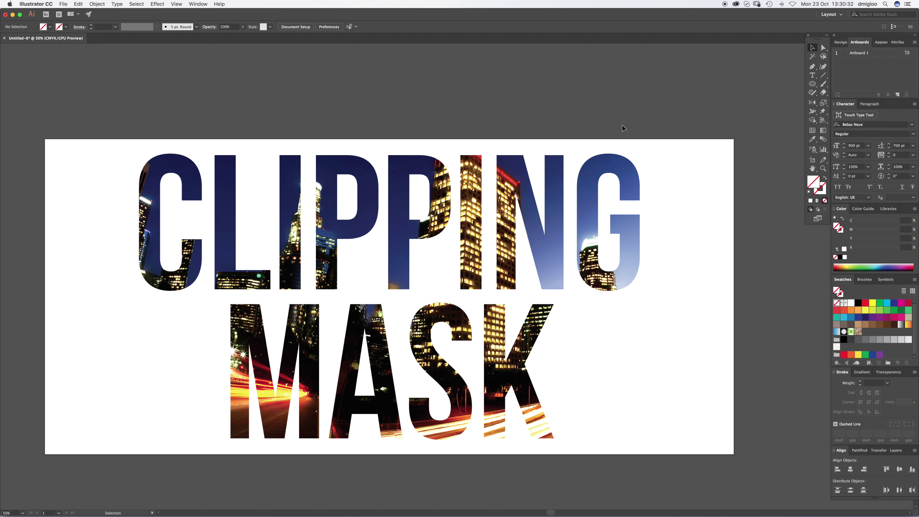